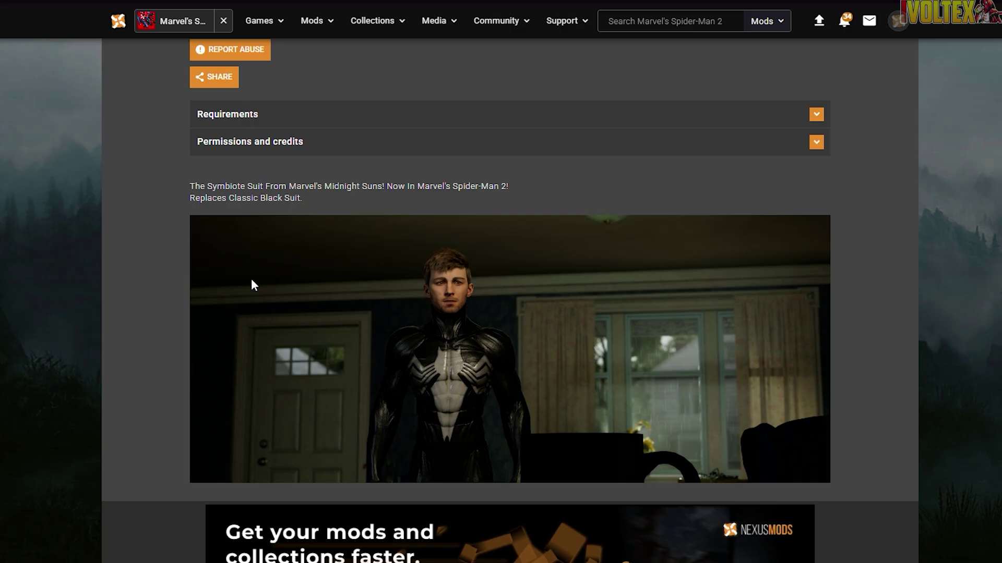
# Scroll through the Midnight Suns Symbiote suit page's header and details on Nexus Mods
pyautogui.scroll(10, 253, 279)
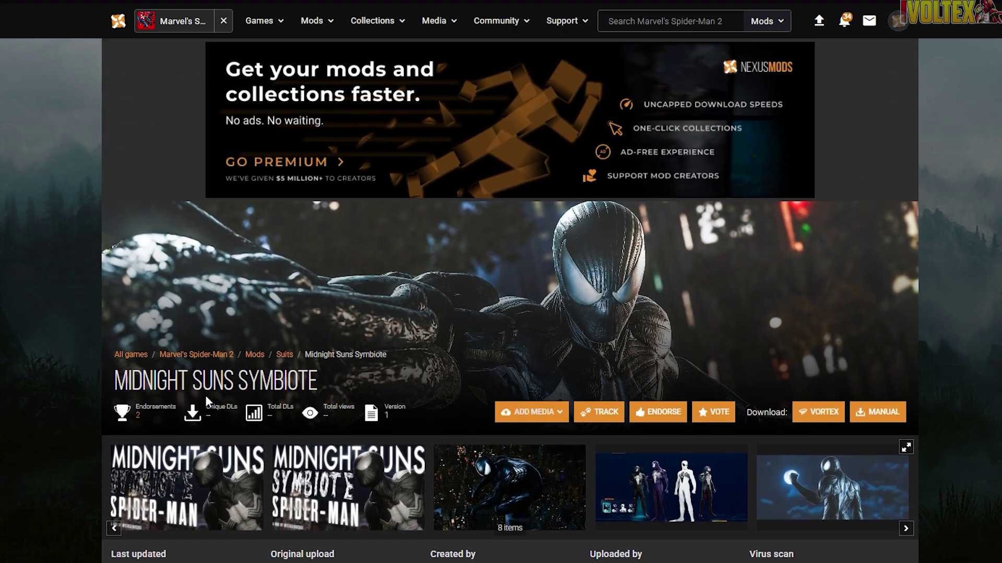
pyautogui.scroll(-1, 345, 382)
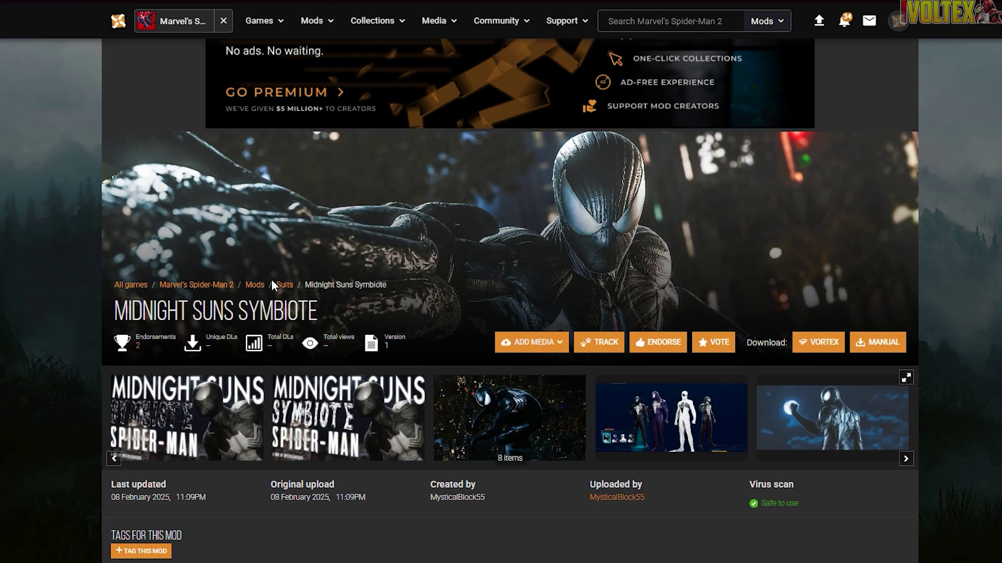
pyautogui.scroll(2, 281, 297)
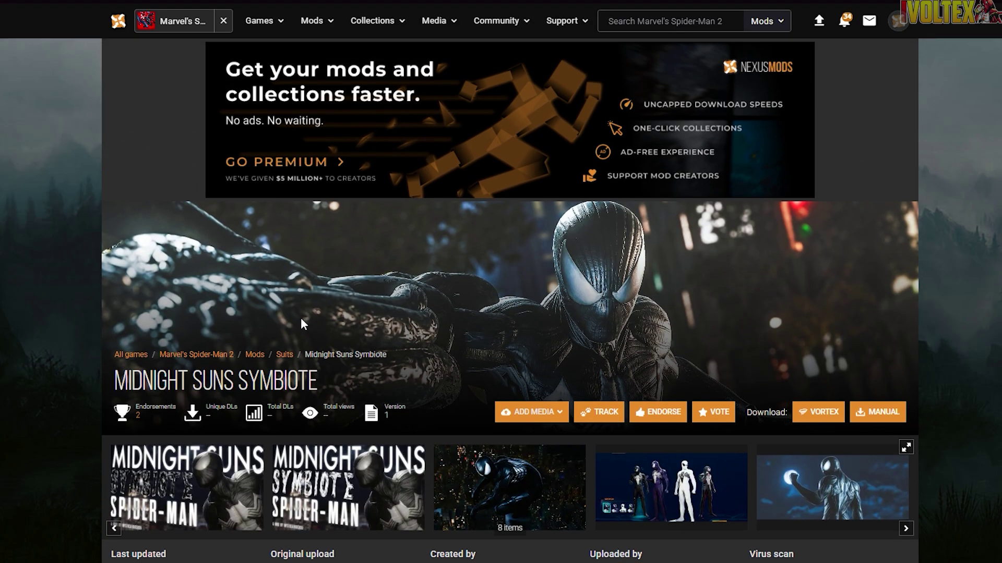
pyautogui.scroll(-3, 255, 298)
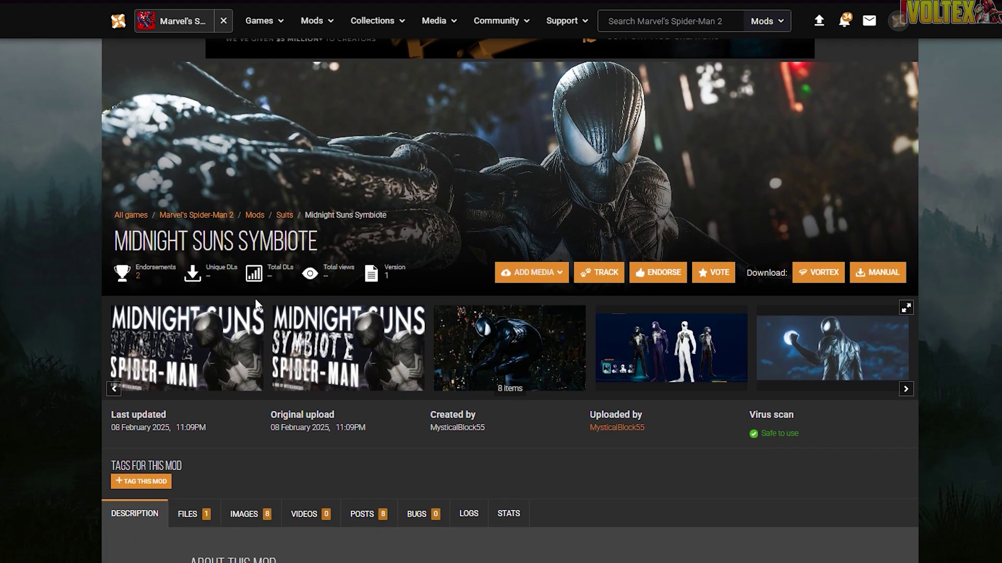
pyautogui.scroll(2, 255, 299)
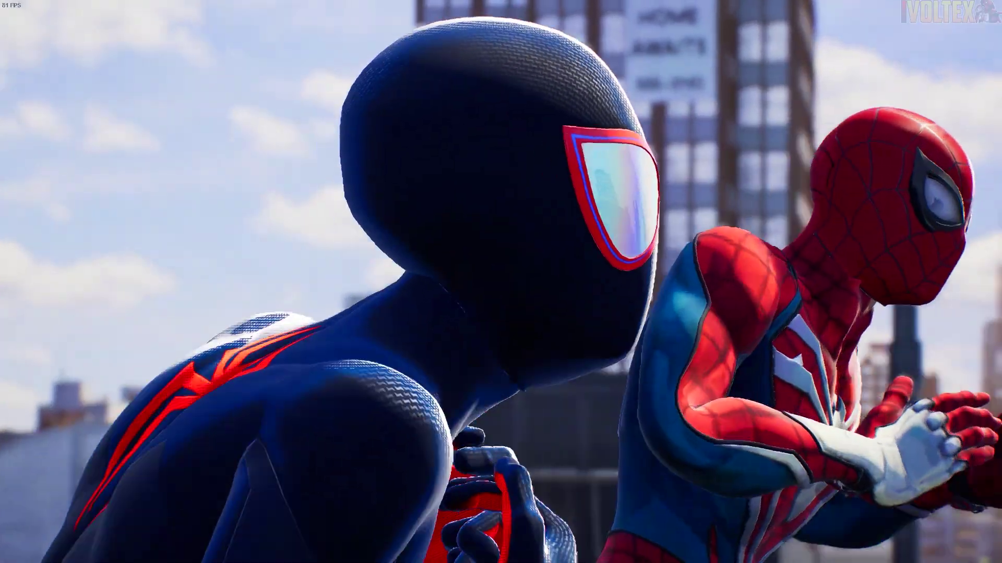
# Pause the Miles and Peter cutscene with Esc to bring up the pause menu
pyautogui.press('Escape')
pyautogui.press('Escape')
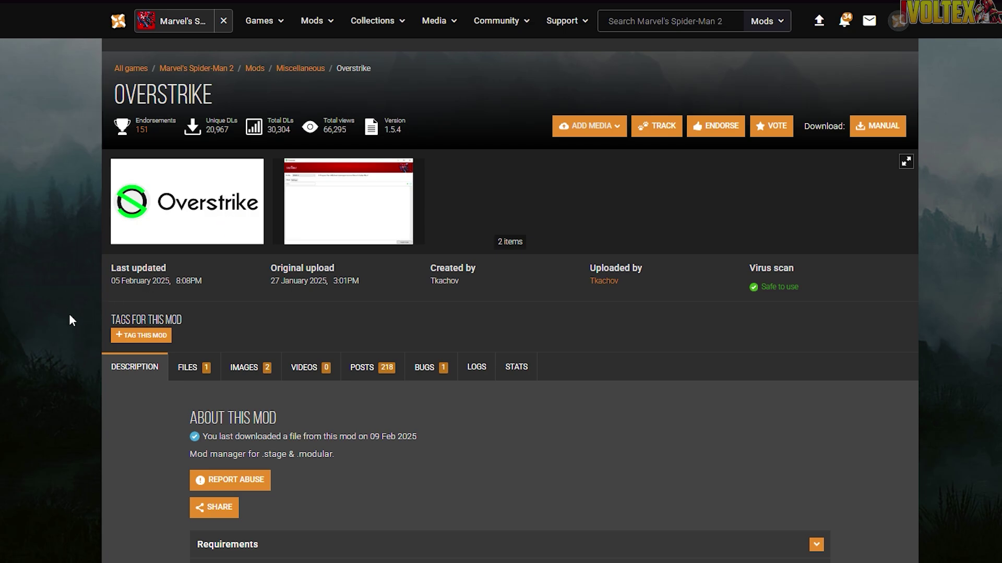
# Download Overstrike-1-1-5-4-1738786101.zip from the Files tab using Manual Download and Slow Download
pyautogui.click(185, 368)
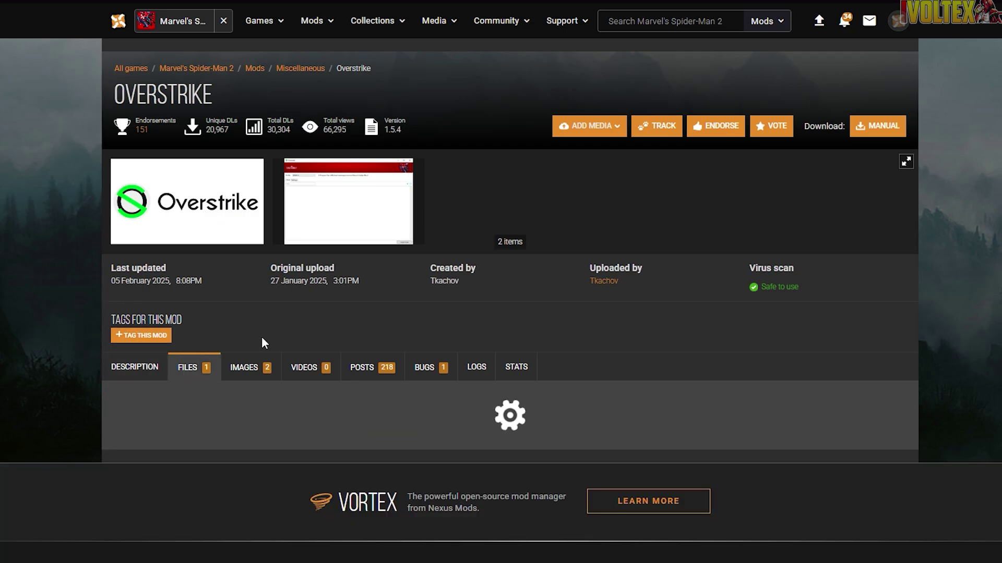
pyautogui.scroll(-4, 240, 367)
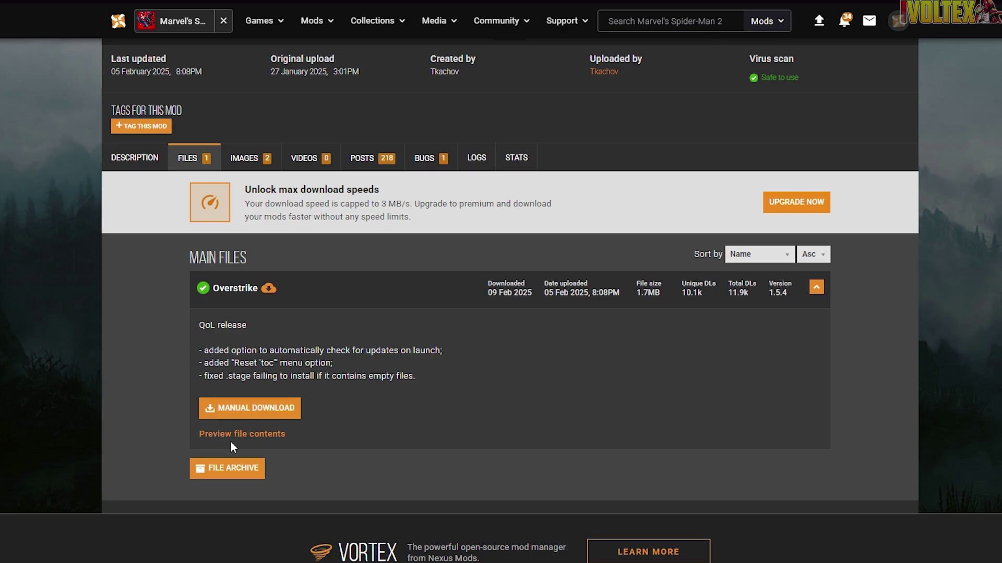
pyautogui.click(247, 411)
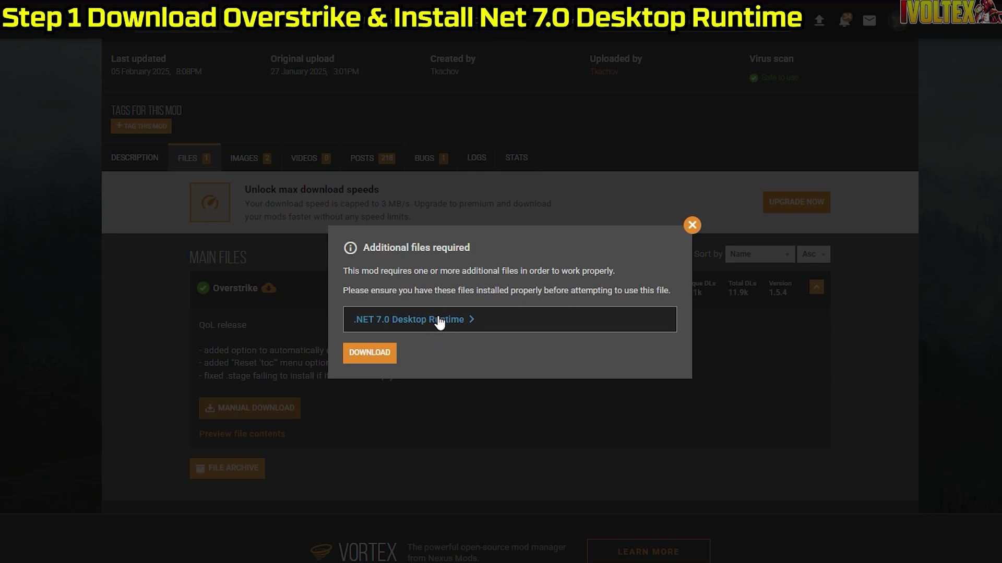
pyautogui.click(374, 357)
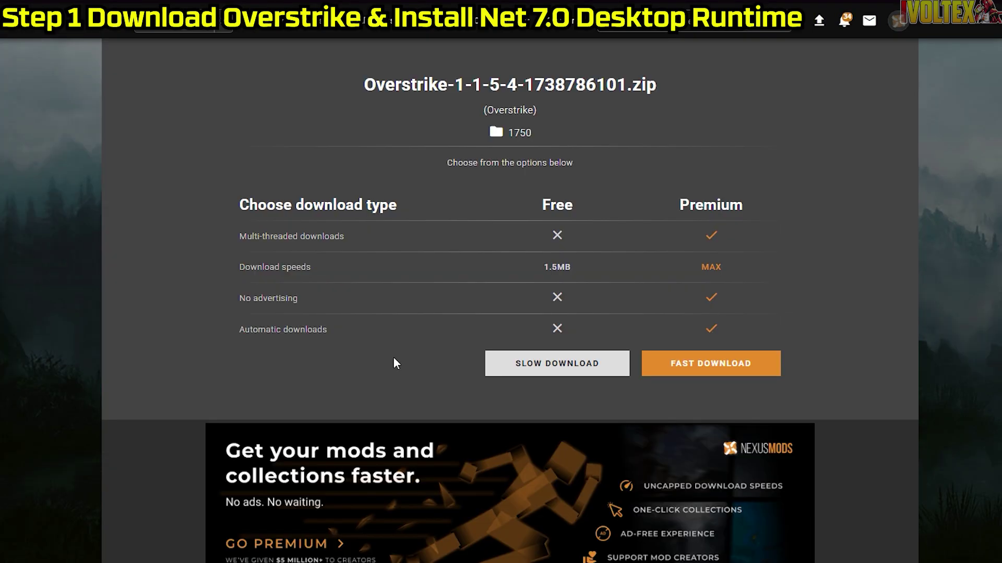
pyautogui.click(508, 369)
pyautogui.scroll(5, 476, 397)
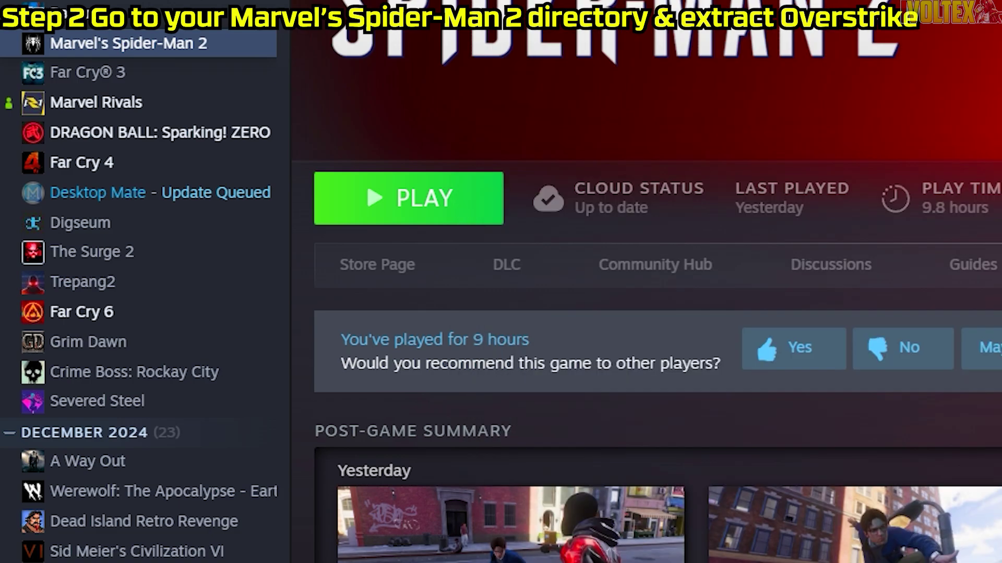
# Open Marvel's Spider-Man 2's install folder through Manage > Browse local files
pyautogui.rightClick(217, 51)
pyautogui.moveTo(318, 230)
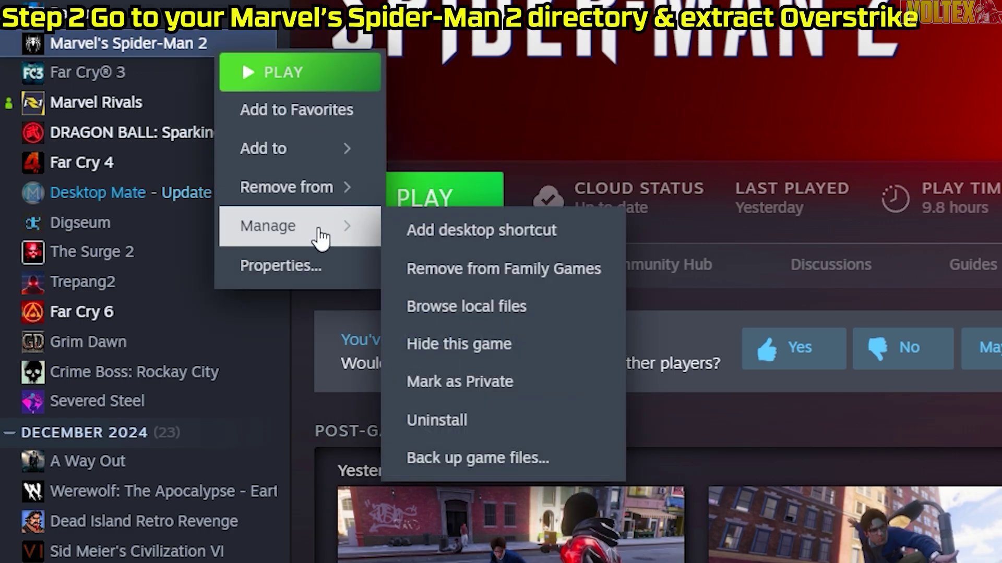
pyautogui.click(493, 305)
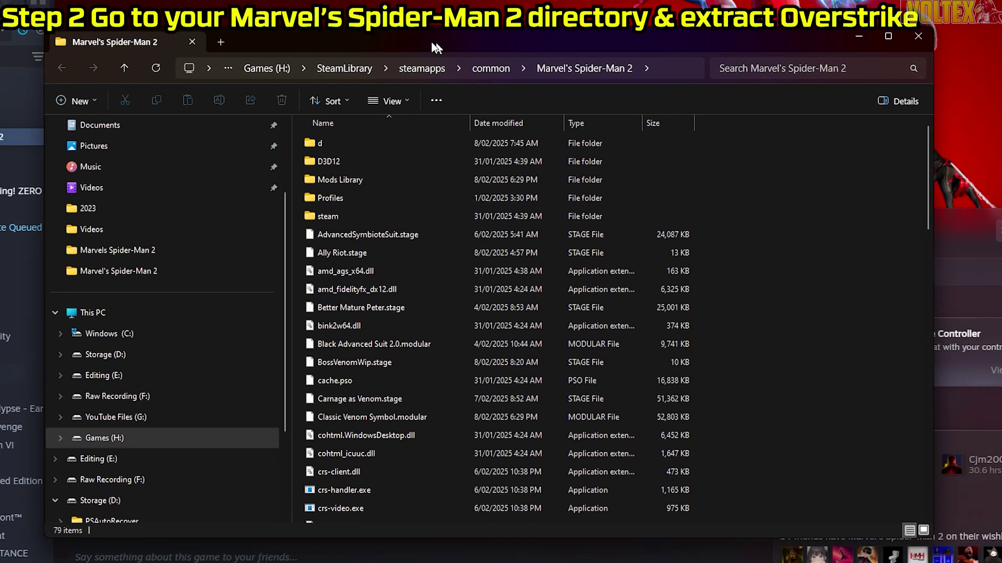
# Copy the six Overstrike files from the zip into the game folder, replacing existing copies
pyautogui.moveTo(435, 47); pyautogui.dragTo(278, 23)
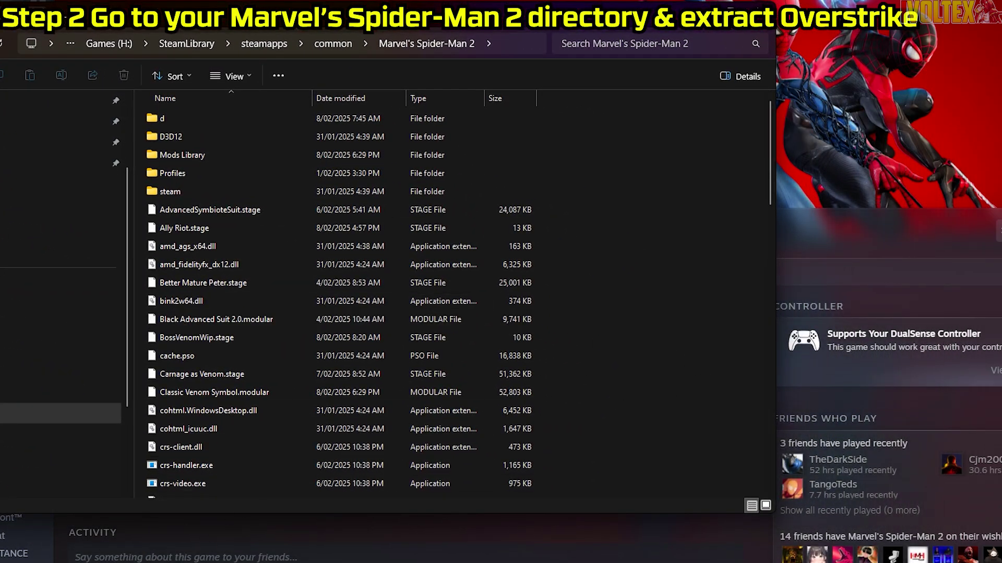
pyautogui.click(52, 543)
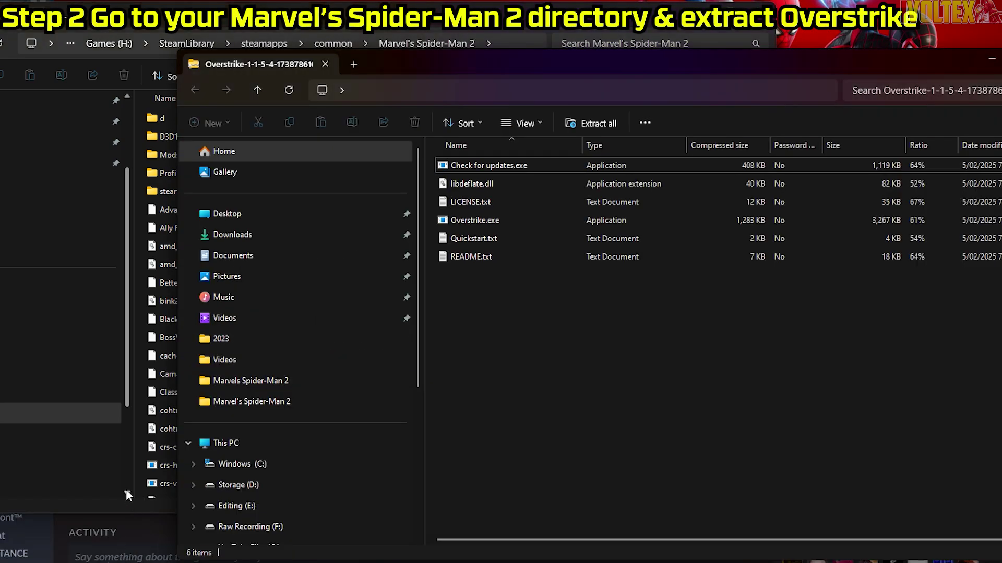
pyautogui.moveTo(471, 59); pyautogui.dragTo(678, 49)
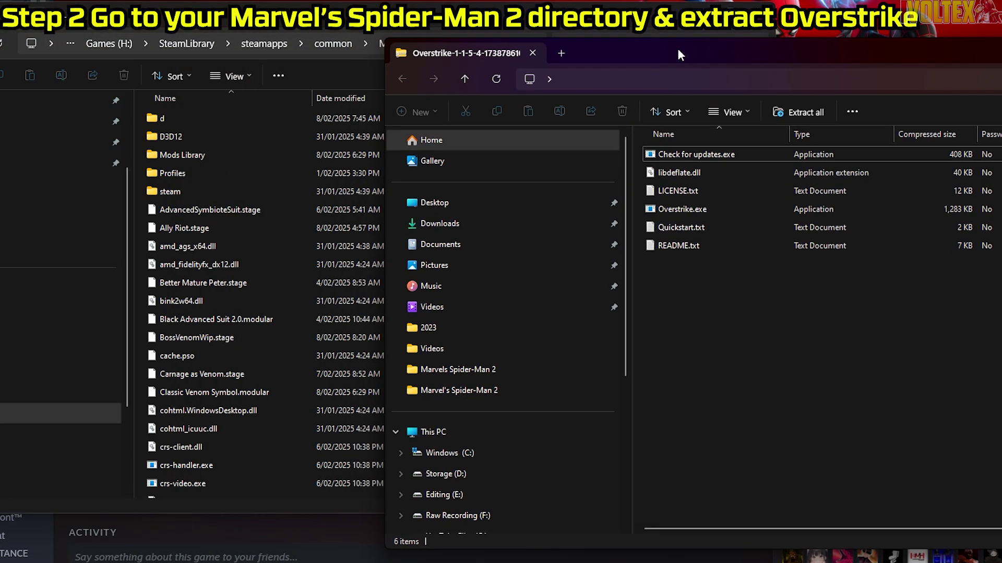
pyautogui.moveTo(708, 308); pyautogui.dragTo(142, 353)
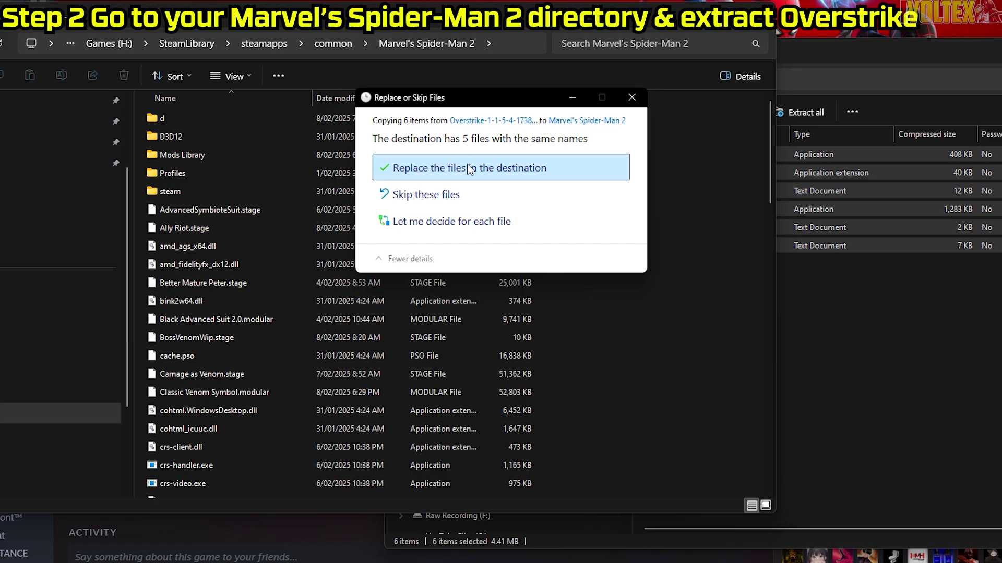
pyautogui.click(468, 167)
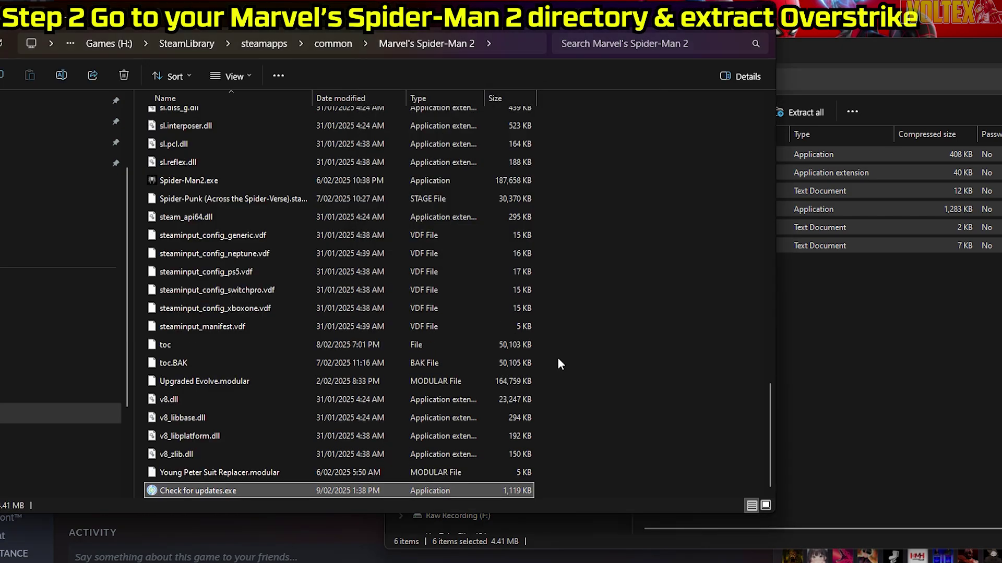
pyautogui.scroll(8, 557, 358)
pyautogui.click(242, 262)
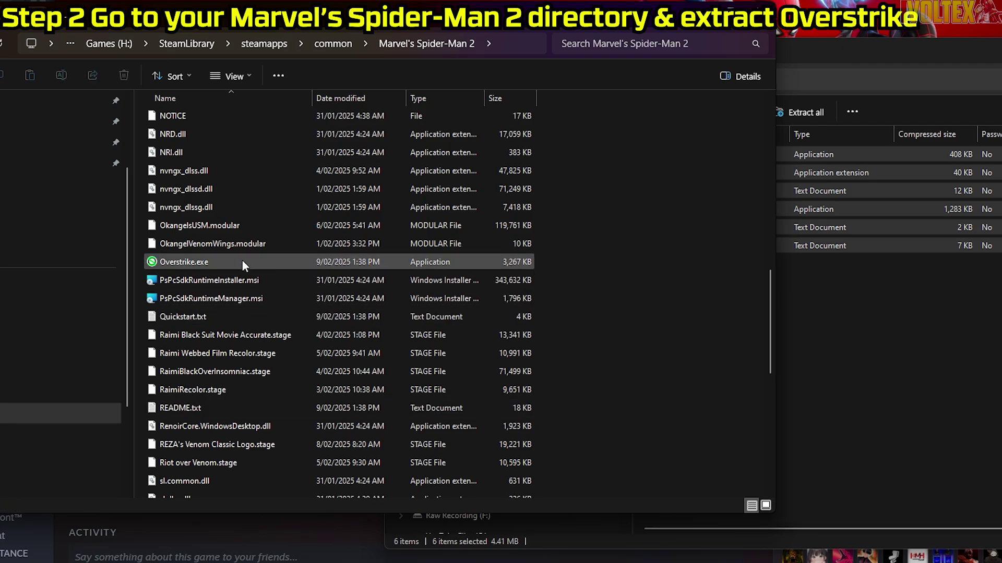
# Launch Overstrike.exe and let it past SmartScreen with More info and Run anyway
pyautogui.doubleClick(242, 262)
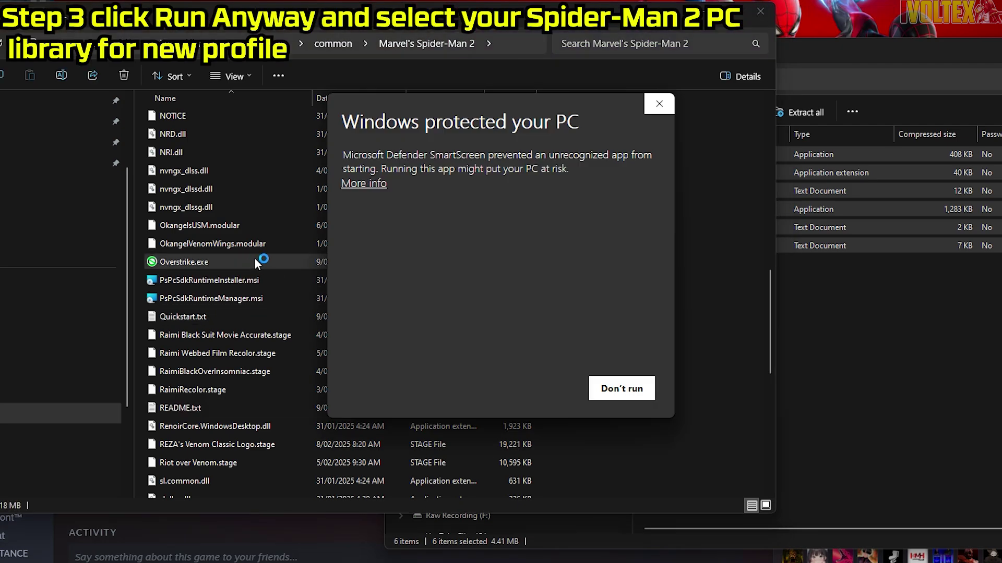
pyautogui.click(366, 184)
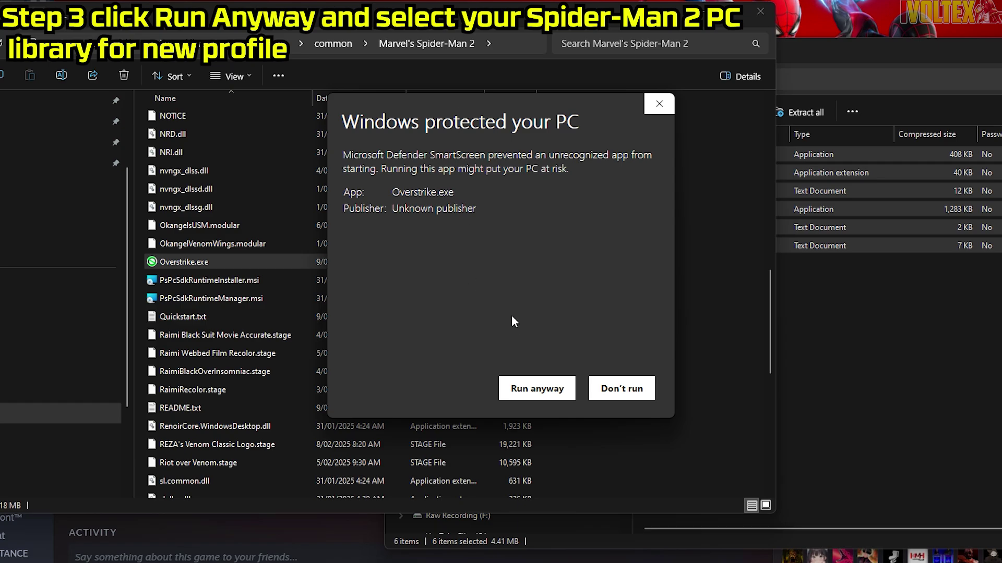
pyautogui.click(531, 392)
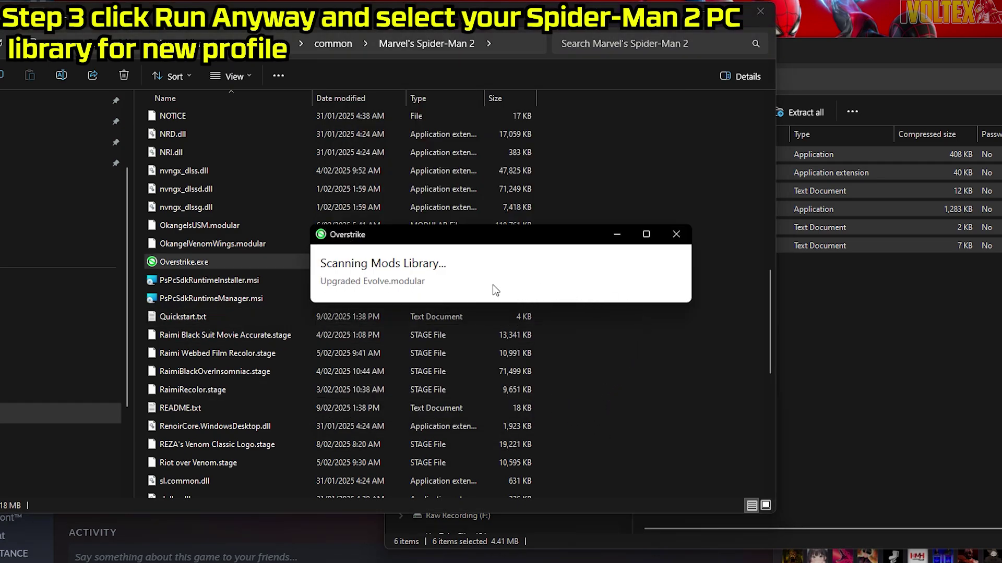
pyautogui.scroll(-2, 397, 293)
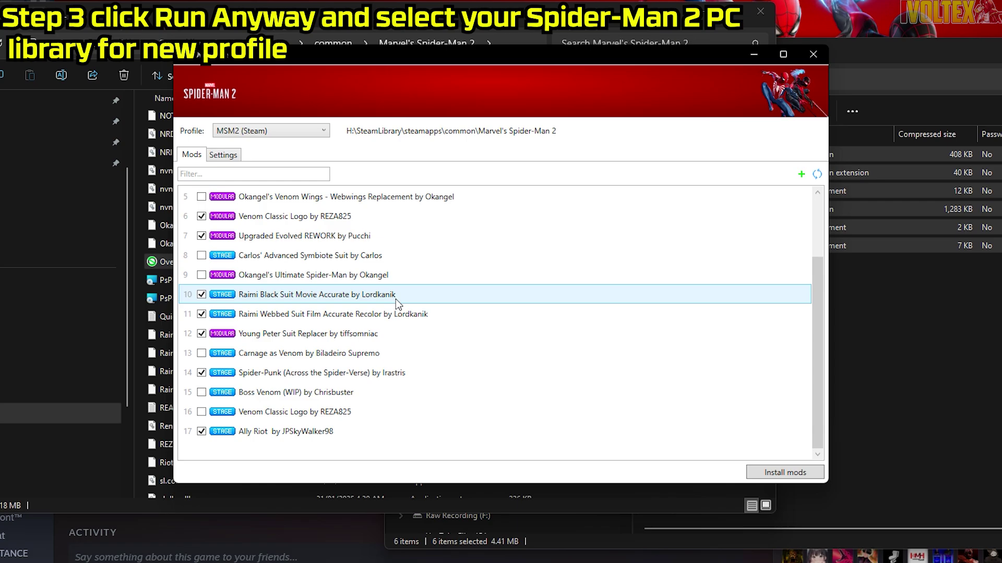
# Start a new Overstrike profile and bring up its game-directory folder picker
pyautogui.scroll(2, 395, 299)
pyautogui.click(276, 133)
pyautogui.click(252, 153)
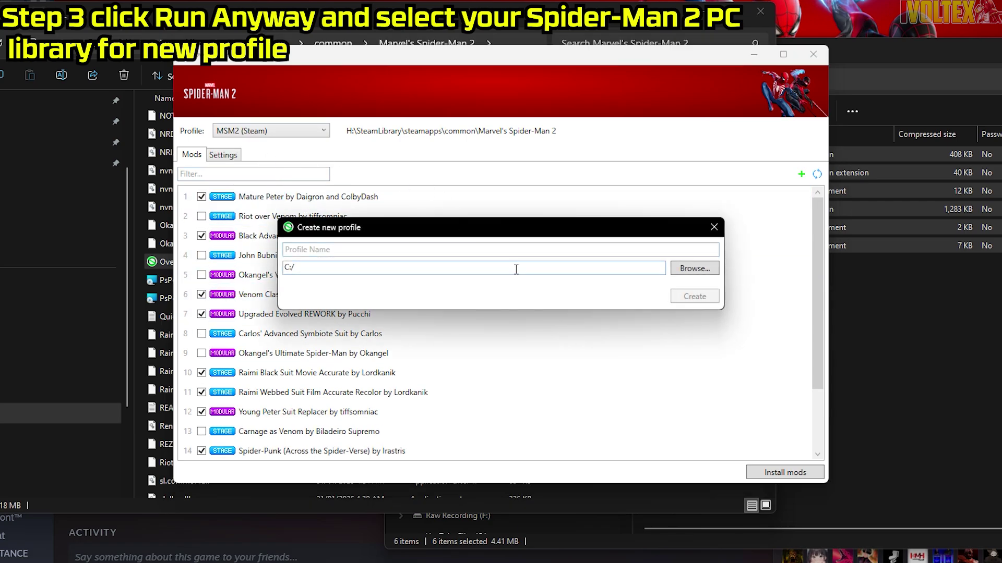
pyautogui.click(687, 268)
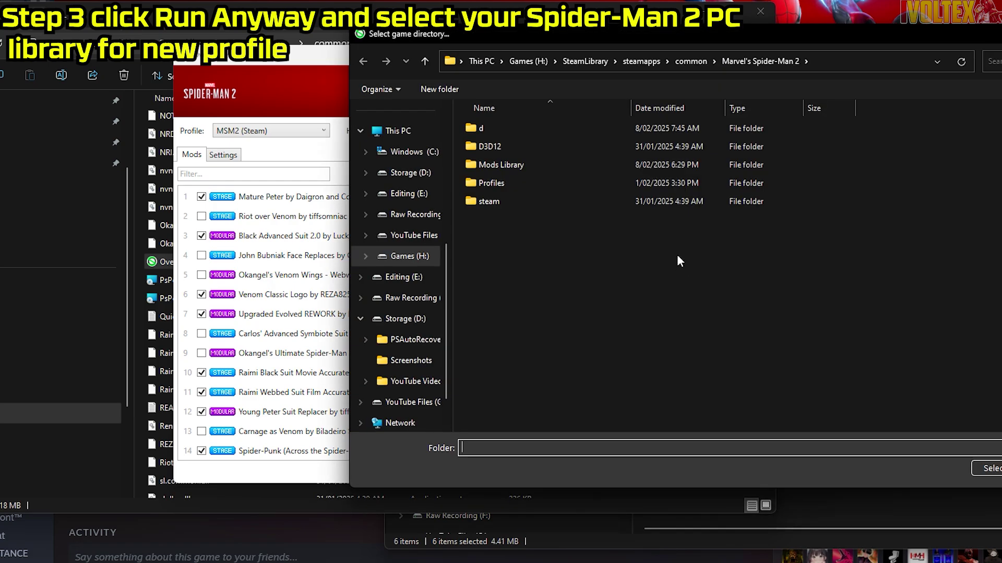
pyautogui.moveTo(652, 36); pyautogui.dragTo(351, 29)
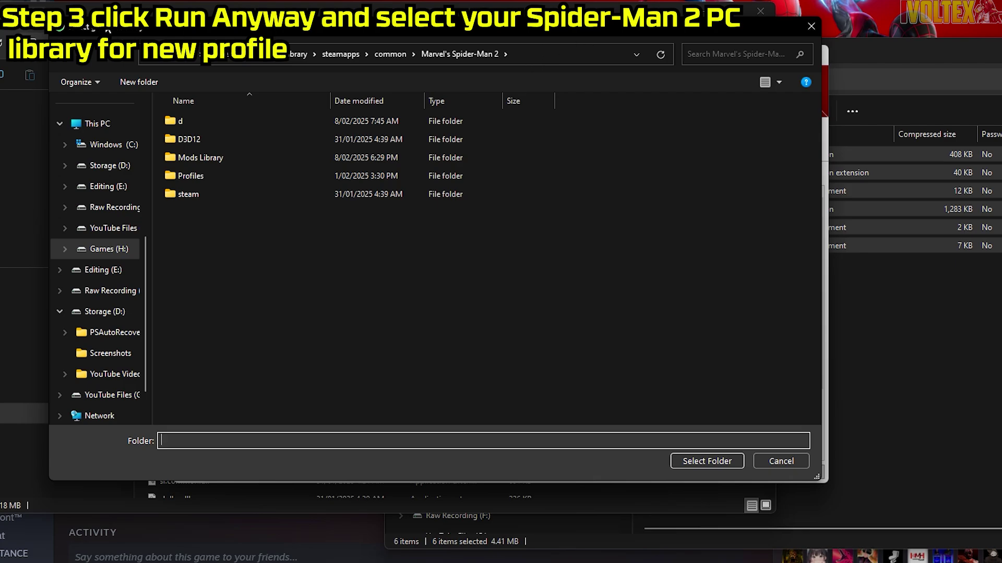
# Copy the Marvel's Spider-Man 2 folder path from Explorer's address bar
pyautogui.hotkey('alt', 'Tab')
pyautogui.click(331, 42)
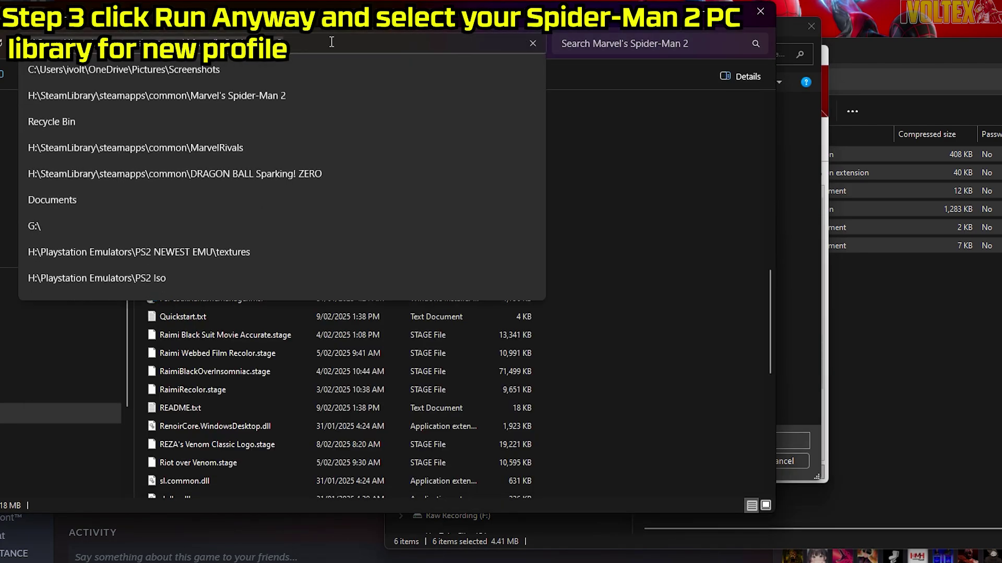
pyautogui.rightClick(269, 43)
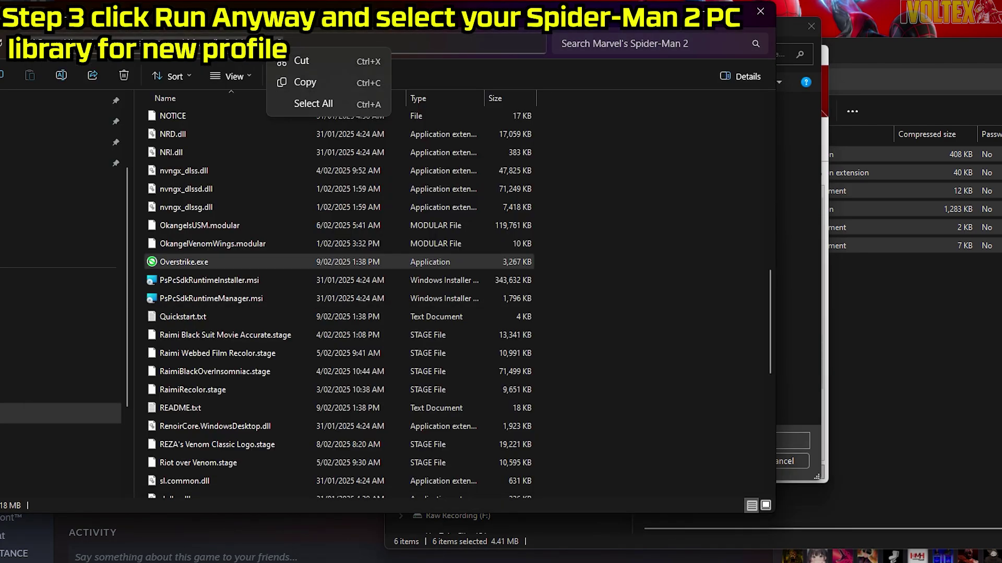
pyautogui.click(299, 78)
pyautogui.hotkey('alt', 'Tab')
# Paste the game folder path into the picker, then close the Create new profile dialog
pyautogui.click(555, 53)
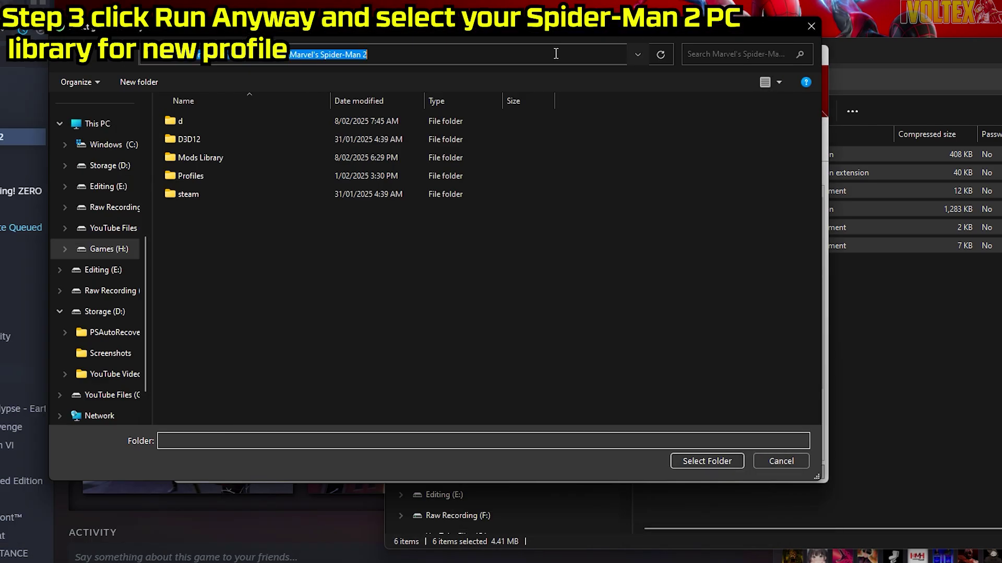
pyautogui.rightClick(555, 53)
pyautogui.click(574, 115)
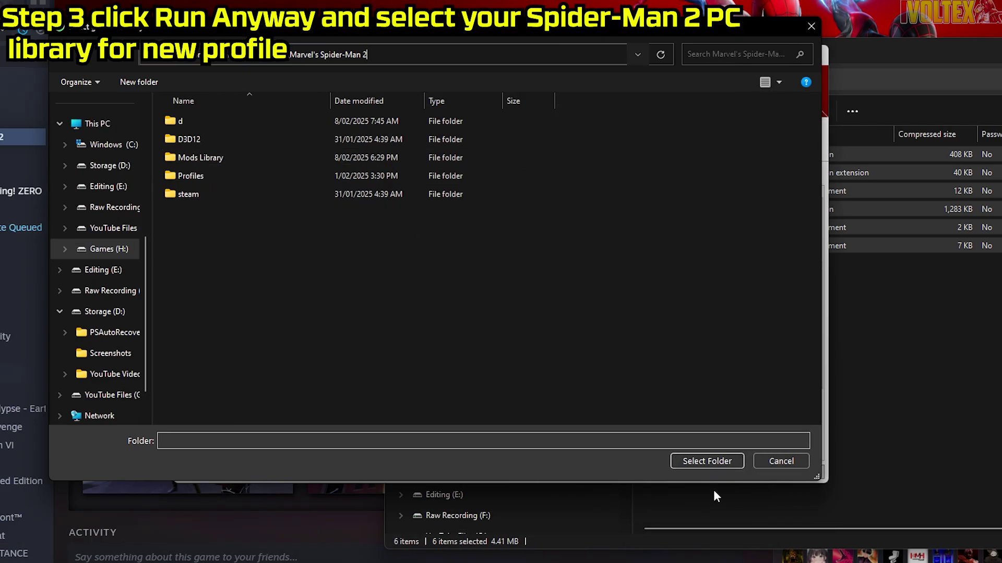
pyautogui.click(782, 462)
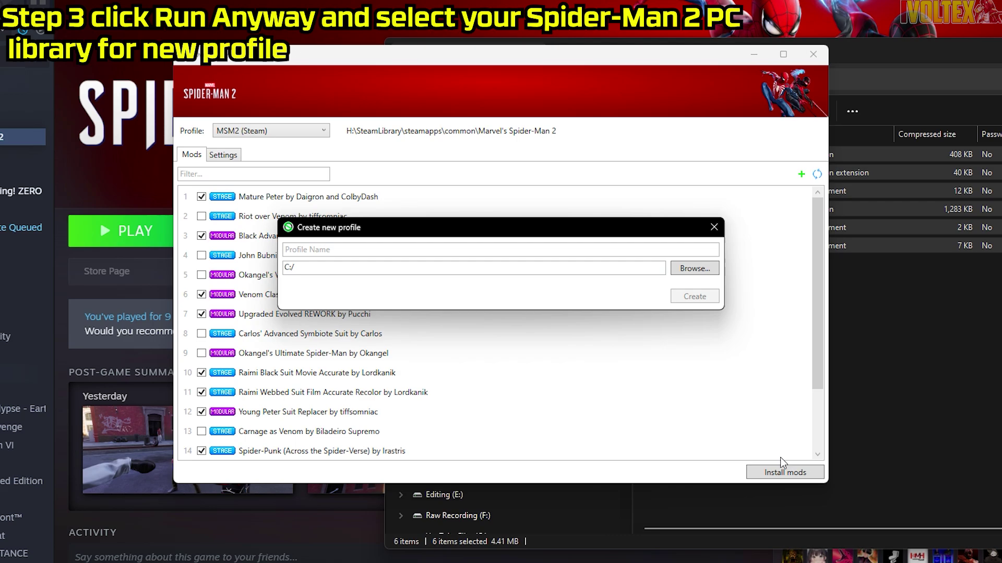
pyautogui.click(714, 228)
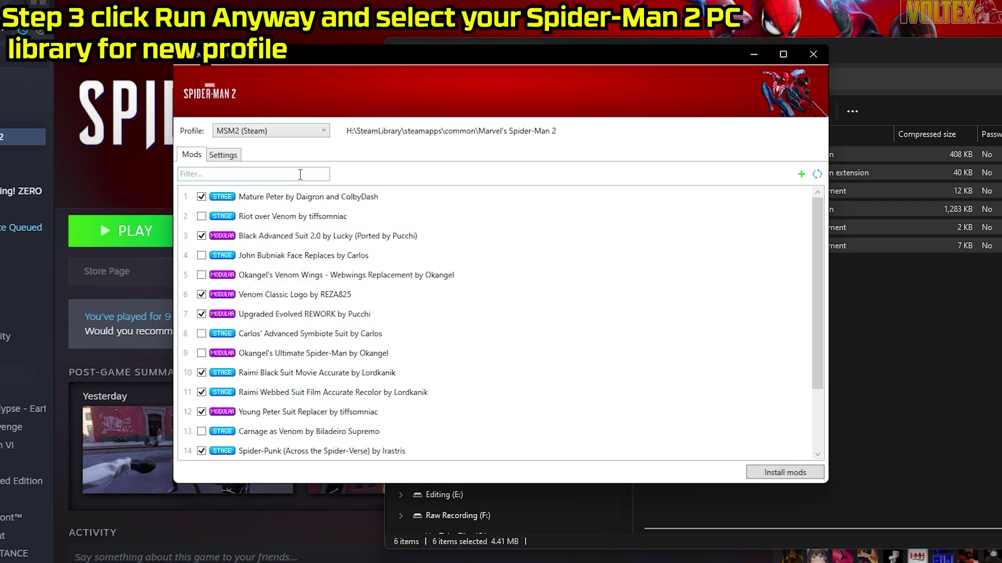
pyautogui.scroll(-2, 302, 229)
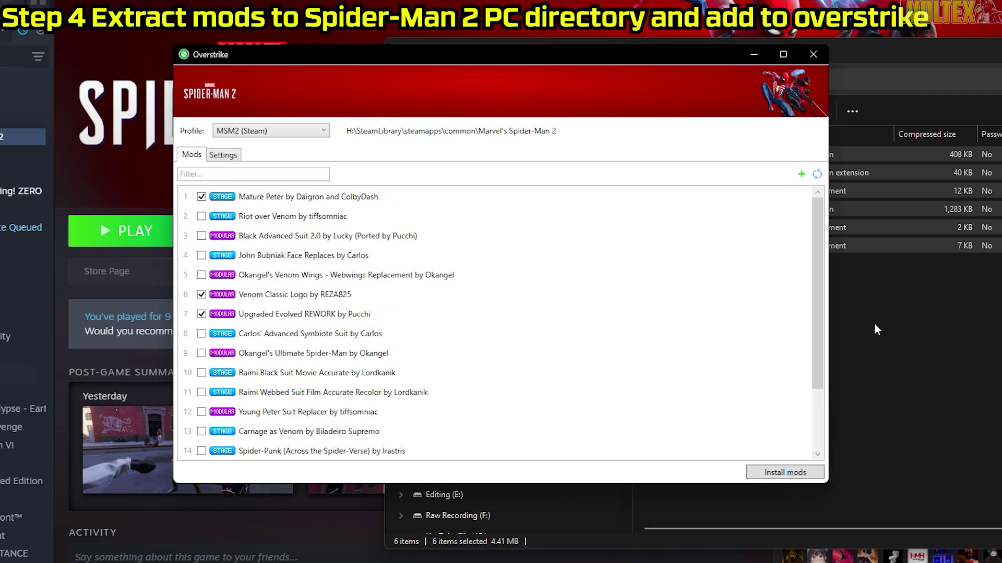
# Drag Midnight Suns Symbiote Suit.stage, then RivalsAdvanced2.stage, from WinRAR into the Spider-Man 2 folder
pyautogui.click(861, 323)
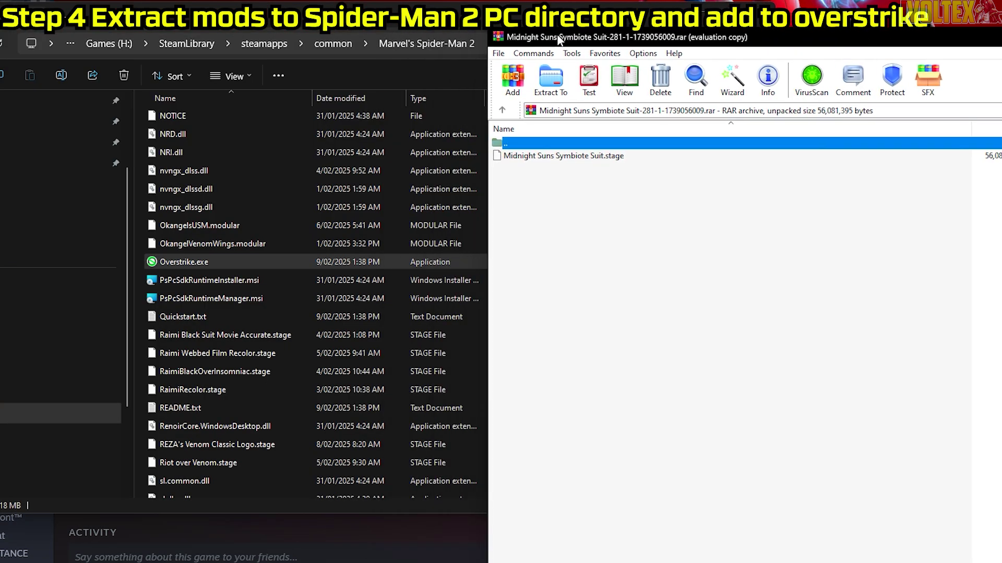
pyautogui.moveTo(556, 40); pyautogui.dragTo(493, 40)
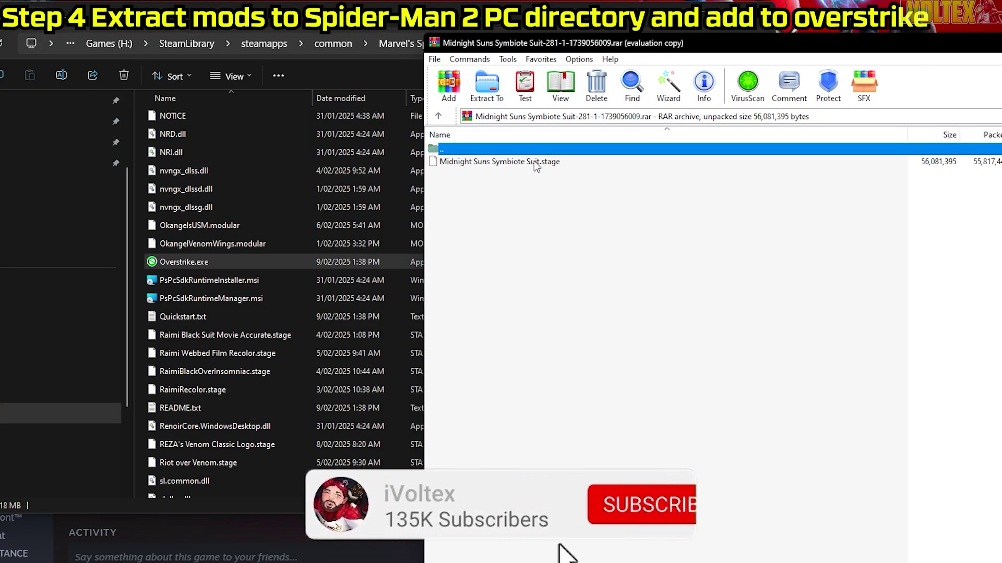
pyautogui.moveTo(531, 163); pyautogui.dragTo(138, 295)
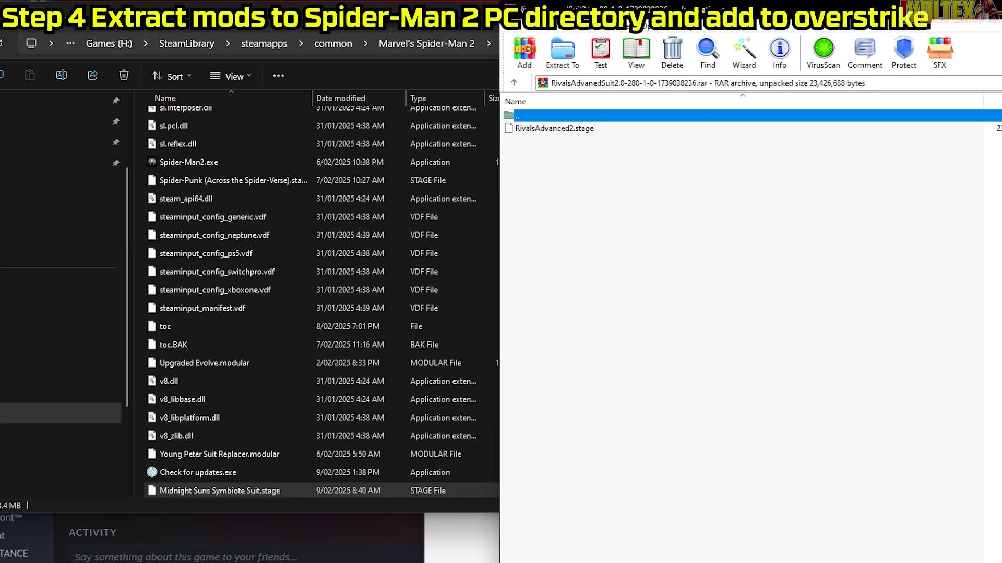
pyautogui.moveTo(675, 48); pyautogui.dragTo(646, 35)
pyautogui.moveTo(559, 145); pyautogui.dragTo(270, 230)
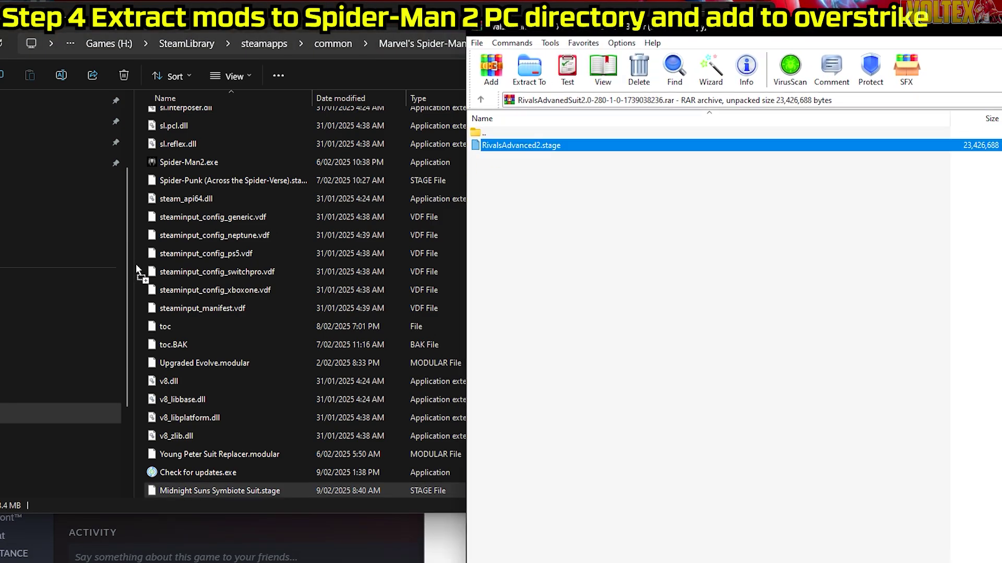
pyautogui.moveTo(136, 264); pyautogui.dragTo(141, 266)
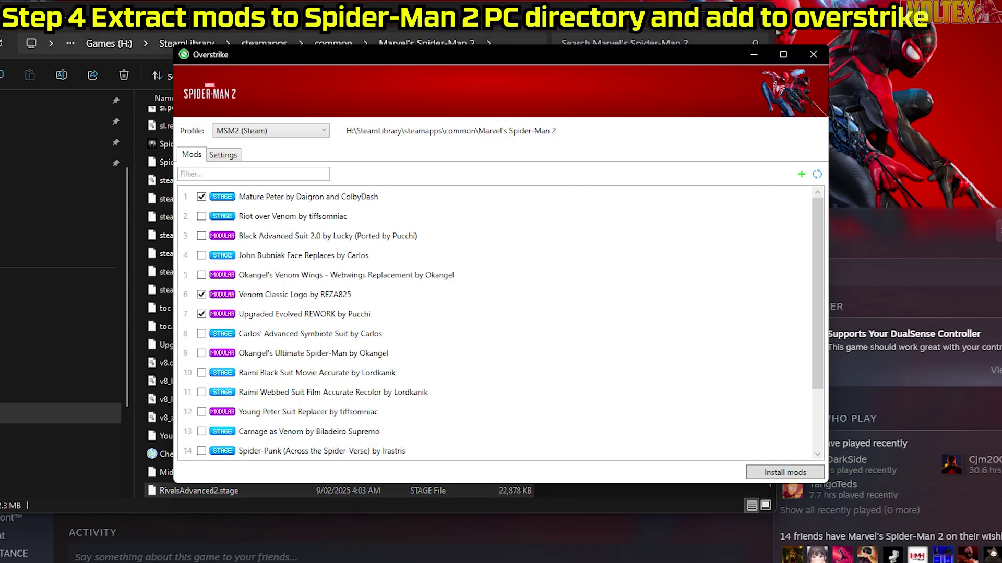
# Add Midnight Suns Symbiote Suit.stage and RivalsAdvanced2.stage with the green + button, getting '2 mods added'
pyautogui.click(801, 176)
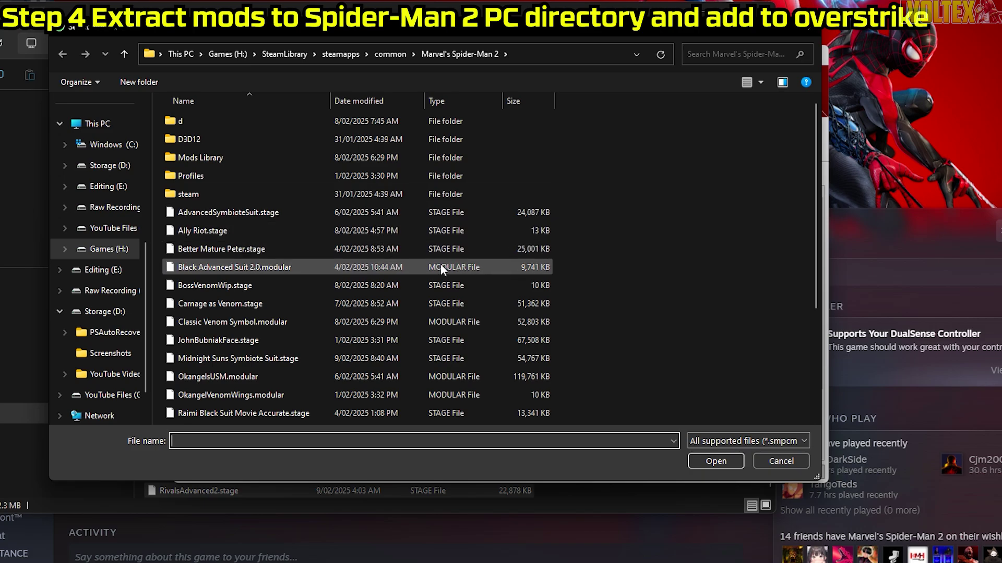
pyautogui.scroll(-3, 437, 266)
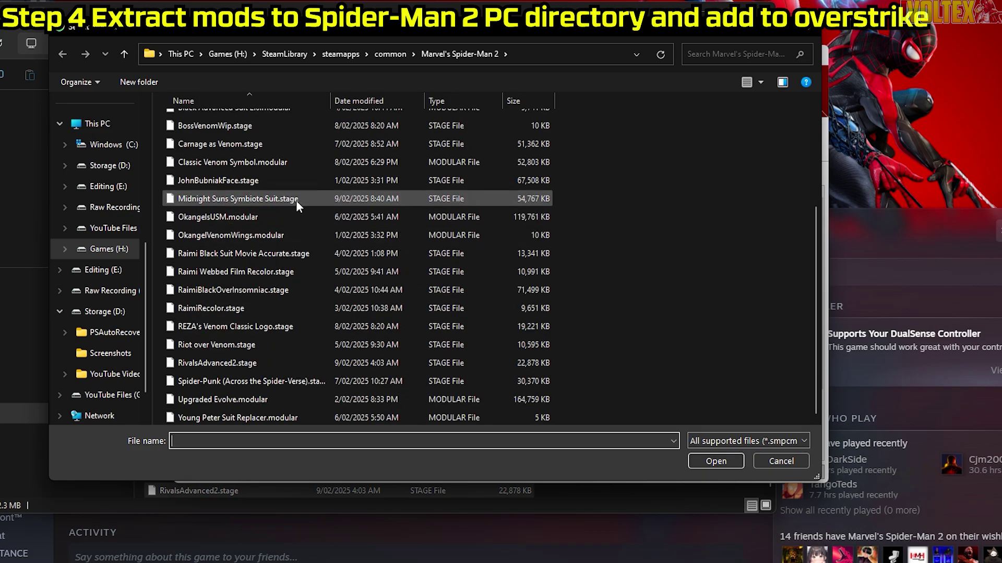
pyautogui.click(296, 200)
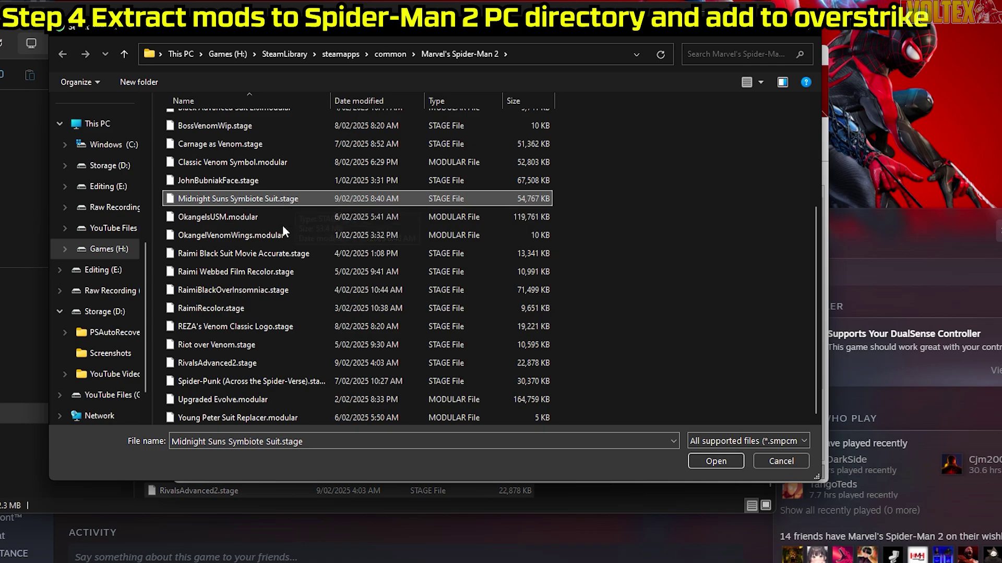
pyautogui.scroll(2, 267, 314)
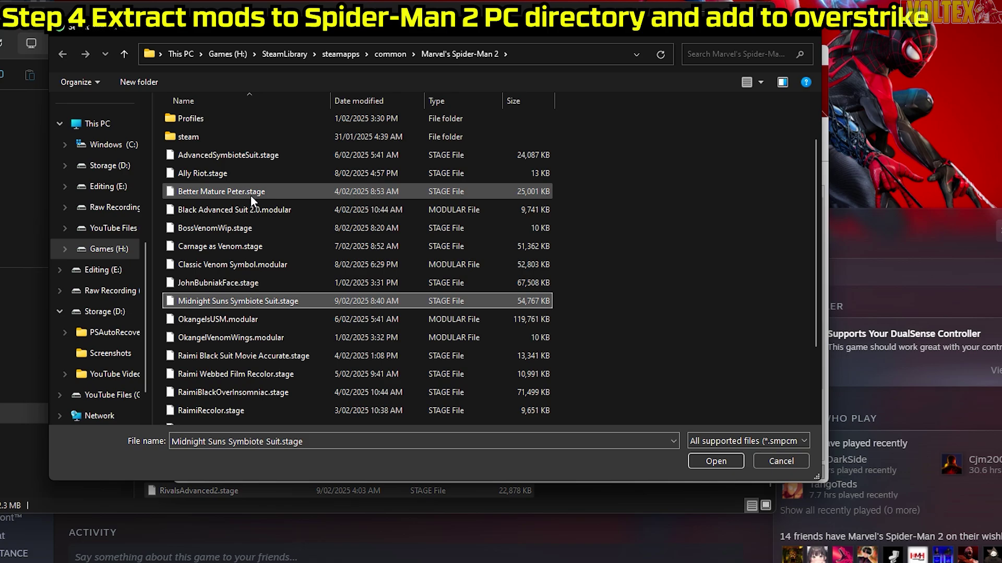
pyautogui.scroll(-2, 259, 211)
pyautogui.keyDown('ctrl'); pyautogui.click(256, 360); pyautogui.keyUp('ctrl')
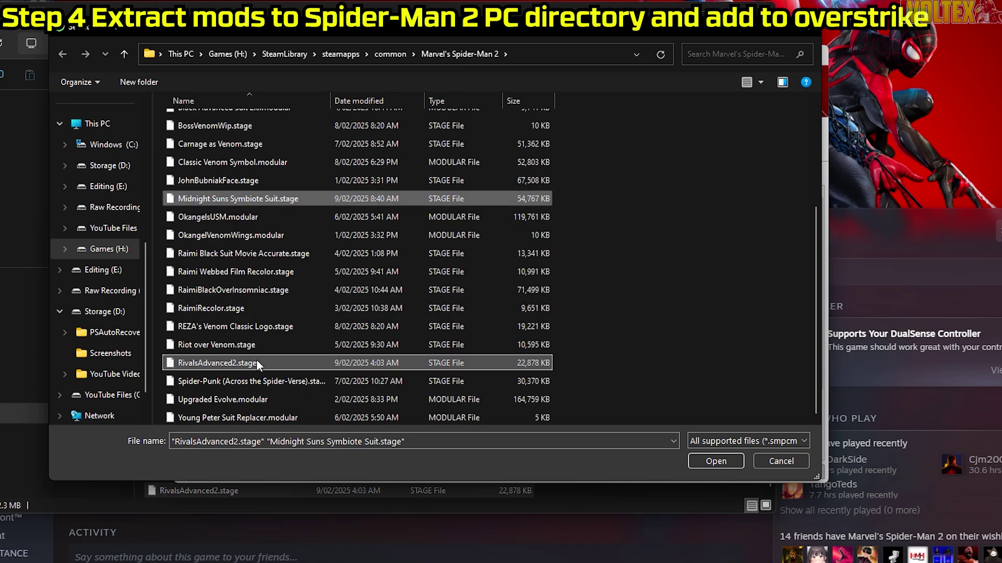
pyautogui.click(715, 461)
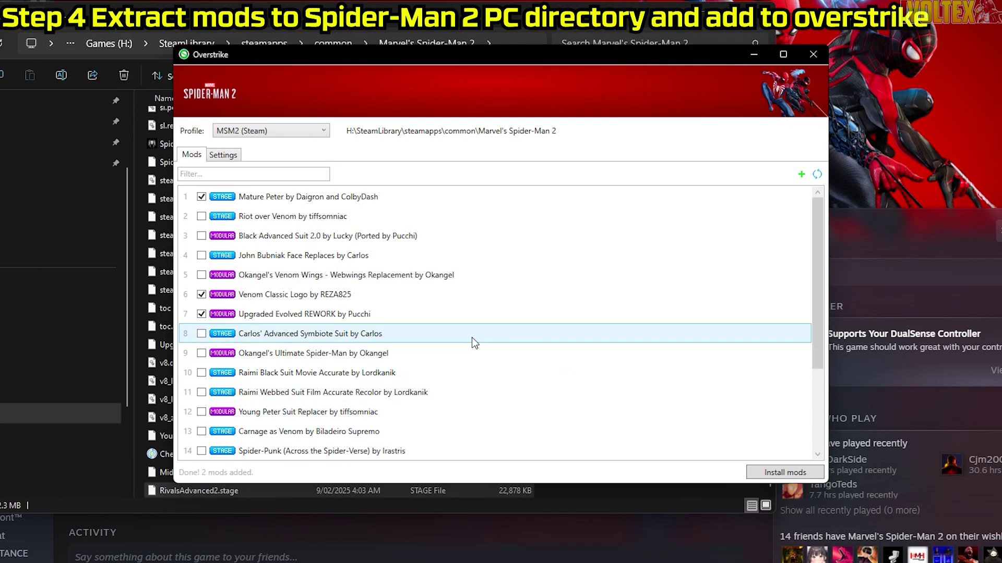
# Install the five enabled mods, including new mods 18 and 19, into the game
pyautogui.scroll(-2, 364, 292)
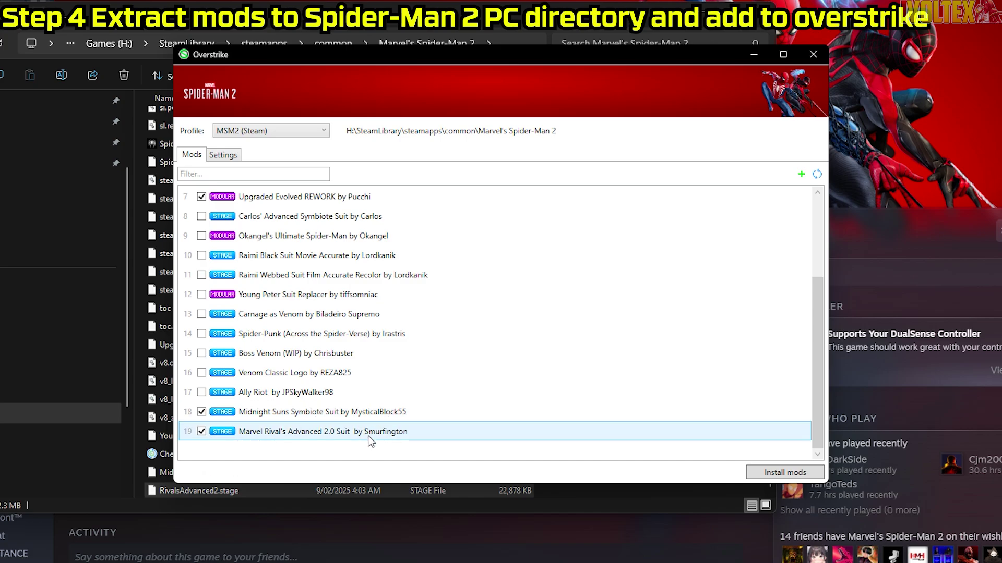
pyautogui.click(780, 474)
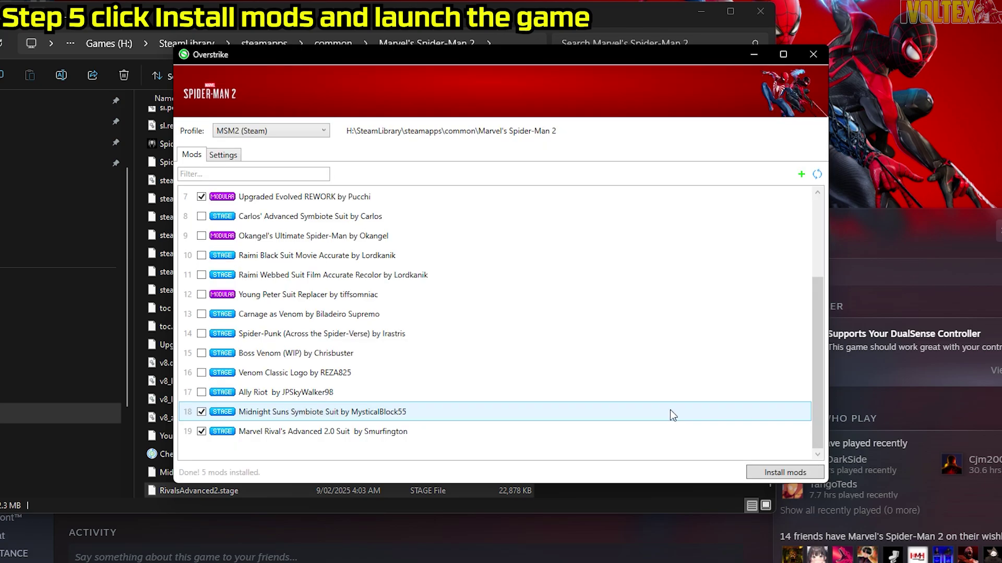
pyautogui.scroll(2, 670, 410)
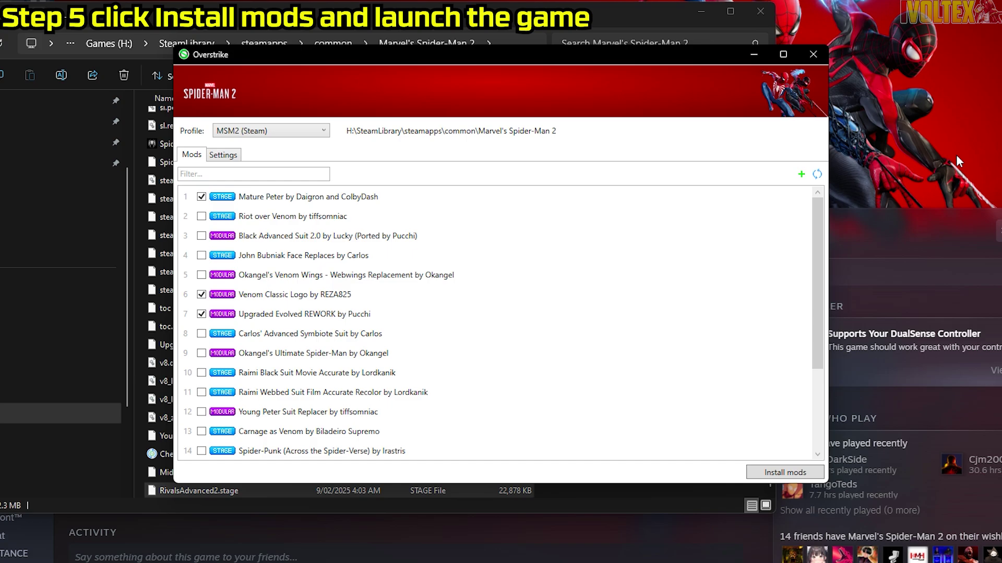
pyautogui.hotkey('alt', 'Tab')
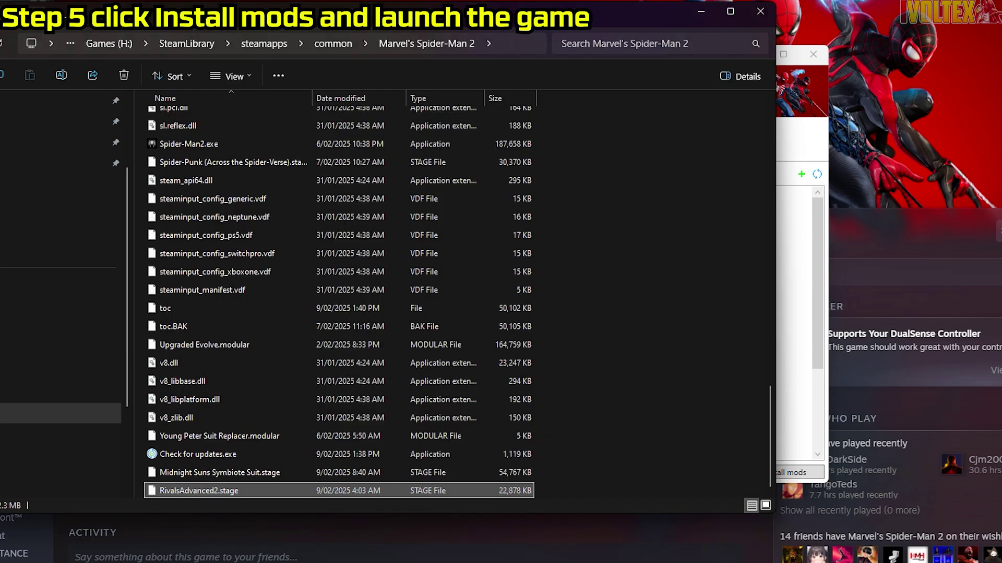
pyautogui.scroll(1, 386, 299)
pyautogui.scroll(-1, 386, 299)
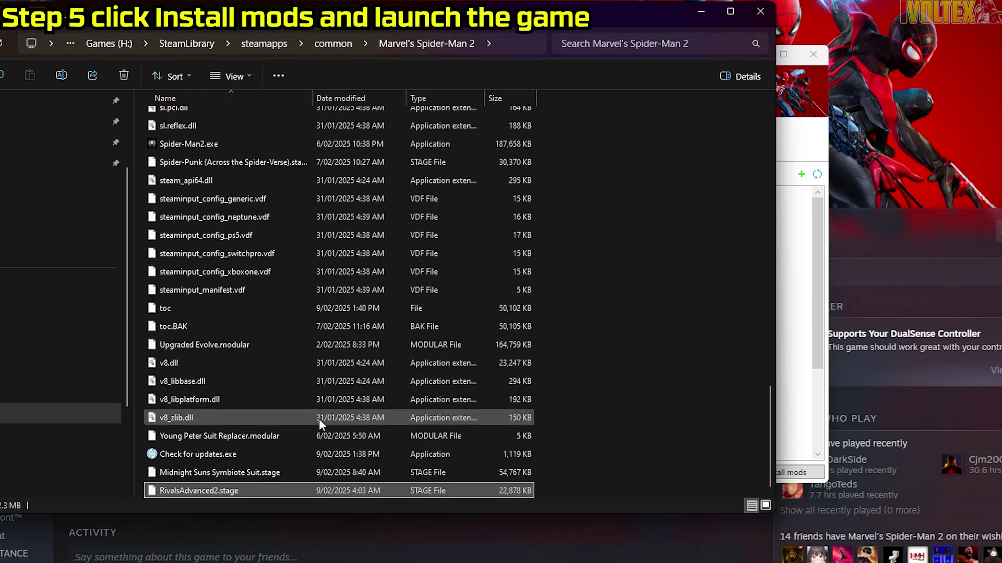
pyautogui.scroll(1, 417, 397)
pyautogui.scroll(-1, 657, 309)
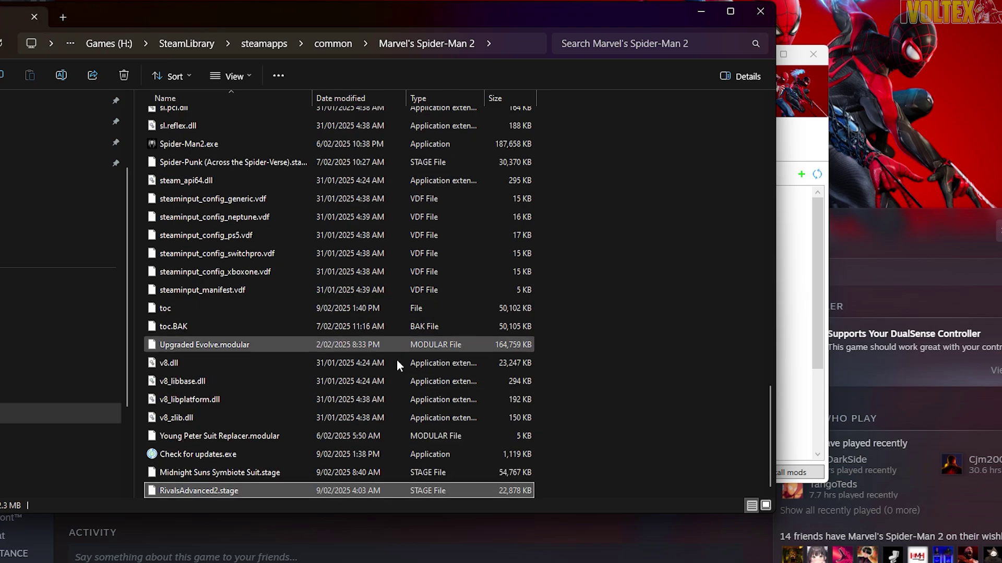
pyautogui.click(233, 456)
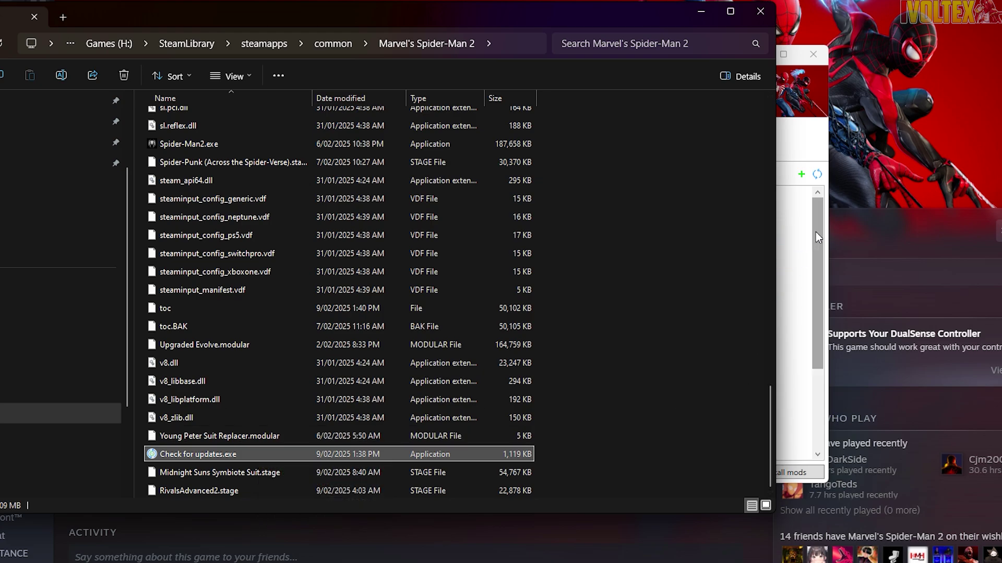
pyautogui.moveTo(816, 231); pyautogui.dragTo(813, 255)
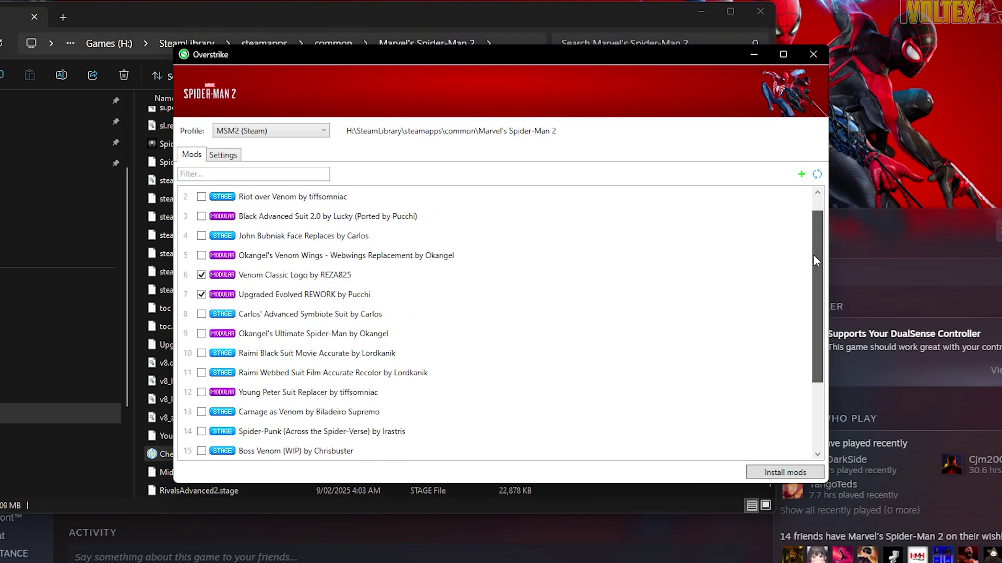
# Review Overstrike's settings and enabled mod list, then launch Marvel's Spider-Man 2 from Steam
pyautogui.click(224, 159)
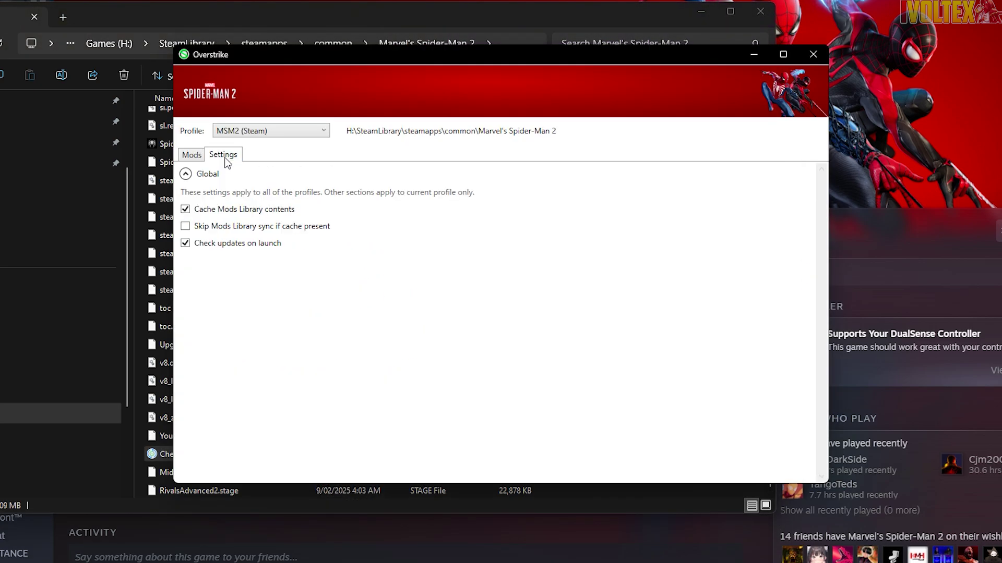
pyautogui.click(183, 158)
pyautogui.scroll(-2, 316, 281)
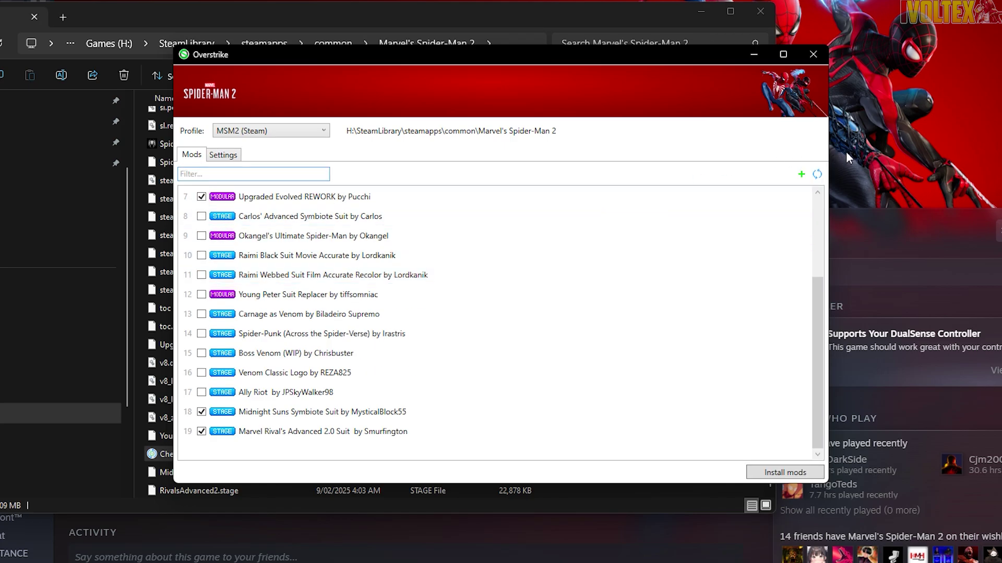
pyautogui.click(880, 140)
pyautogui.click(137, 231)
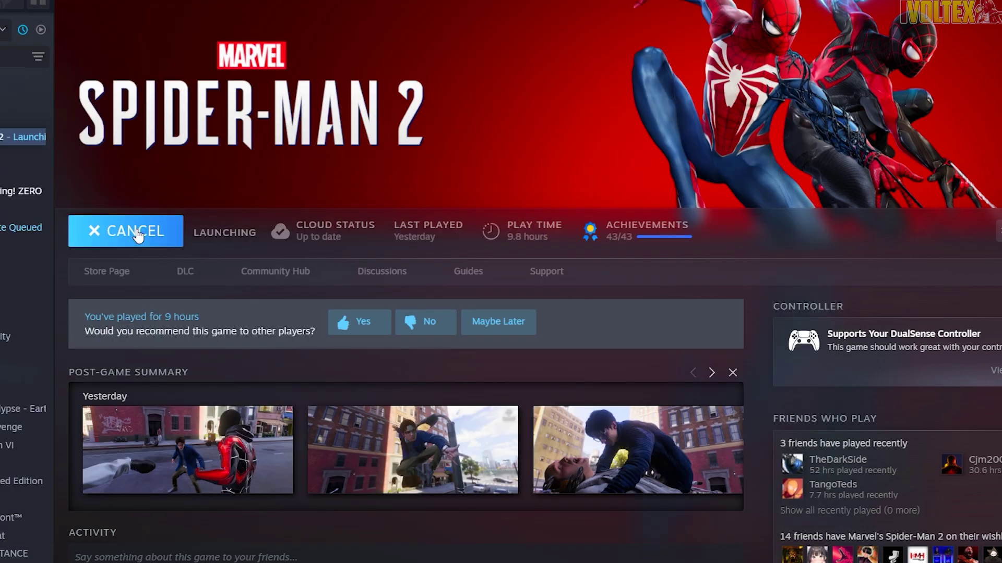